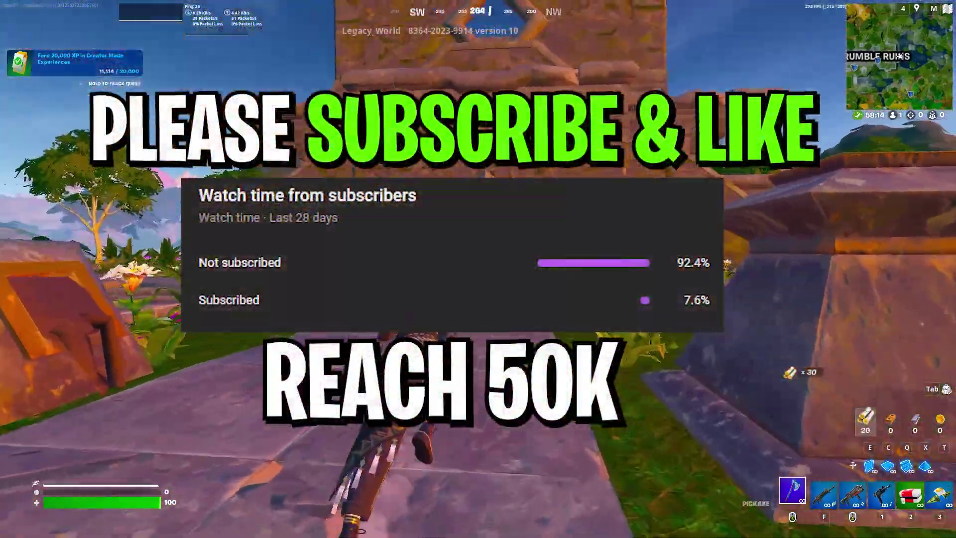
- Open the Fortnite inventory while the gameplay clip plays
key("Tab")
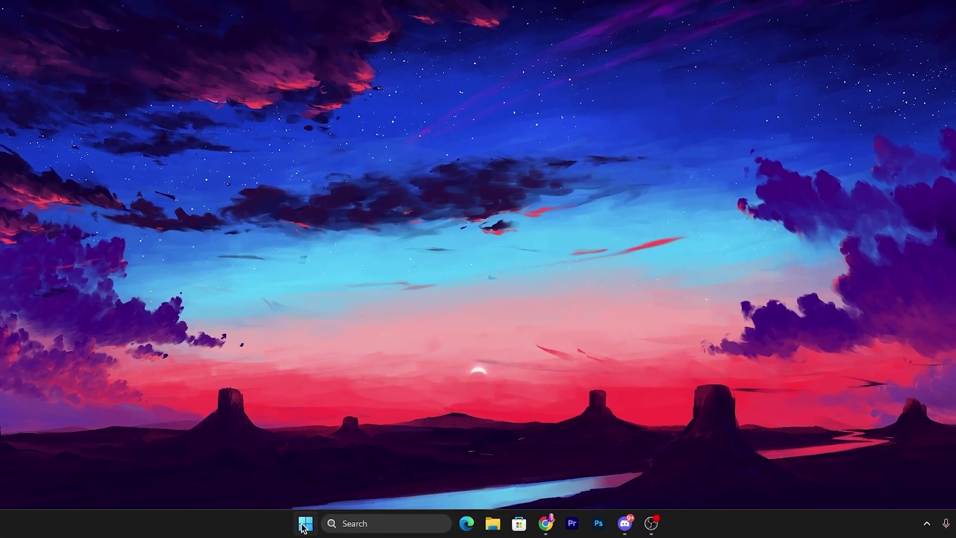
- In Device Manager, run an automatic driver search for the Realtek Gaming 2.5GbE adapter; it is already up to date
right_click(303, 527)
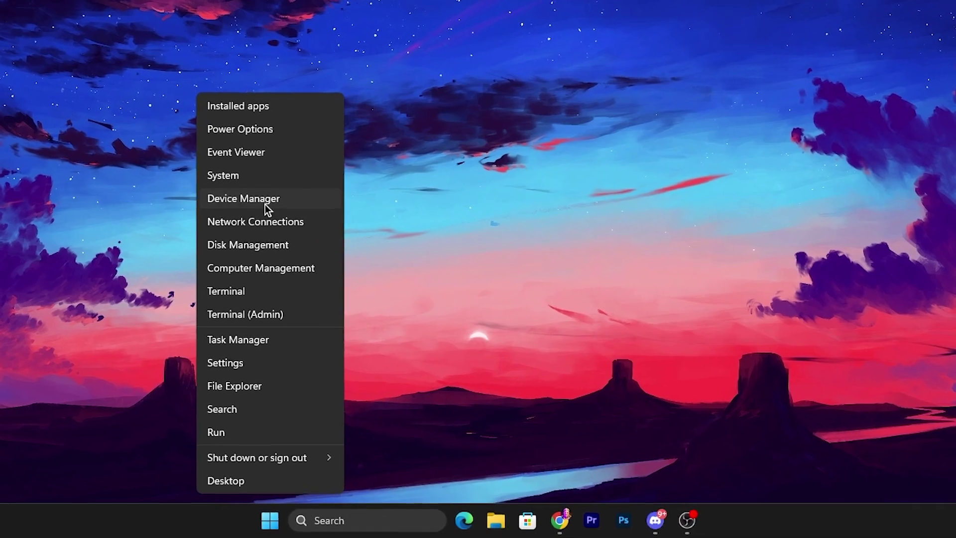
left_click(265, 201)
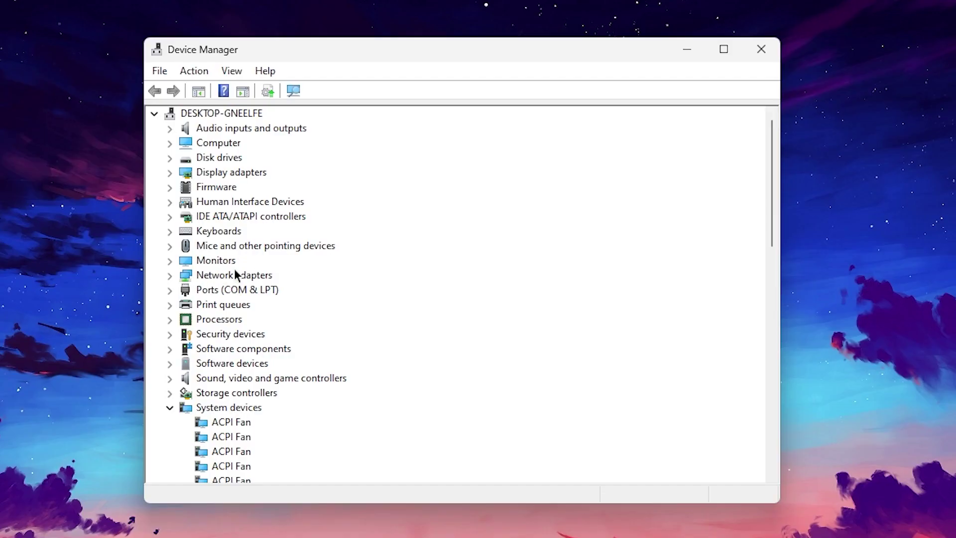
left_click(170, 276)
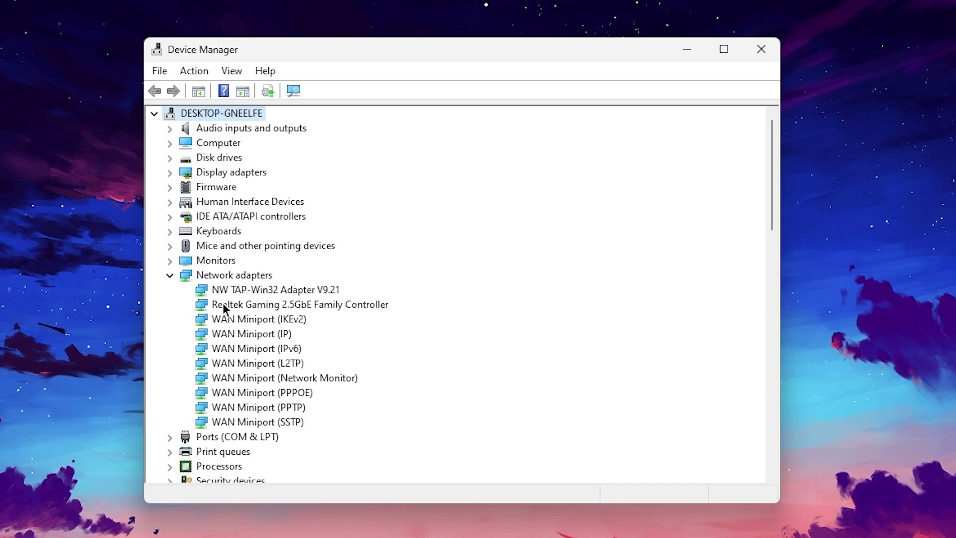
right_click(244, 303)
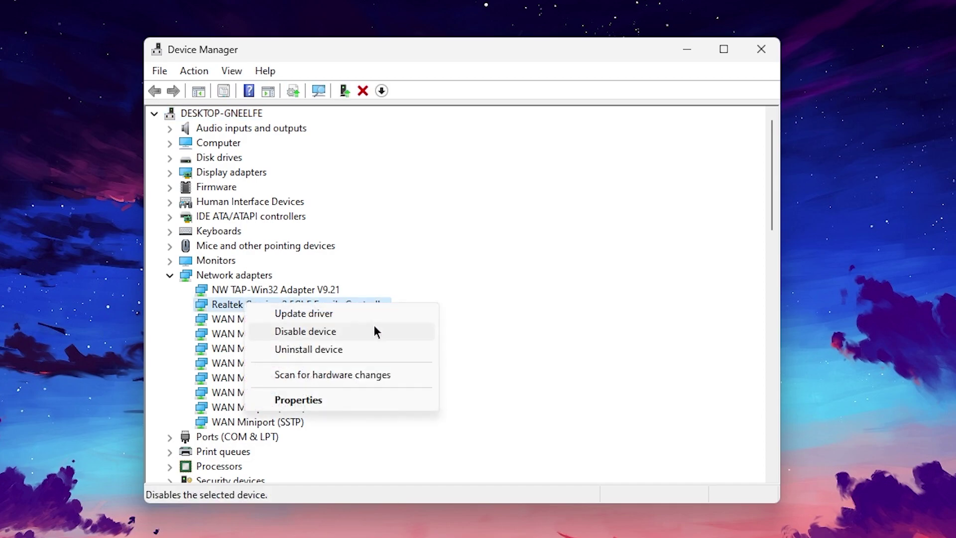
left_click(306, 314)
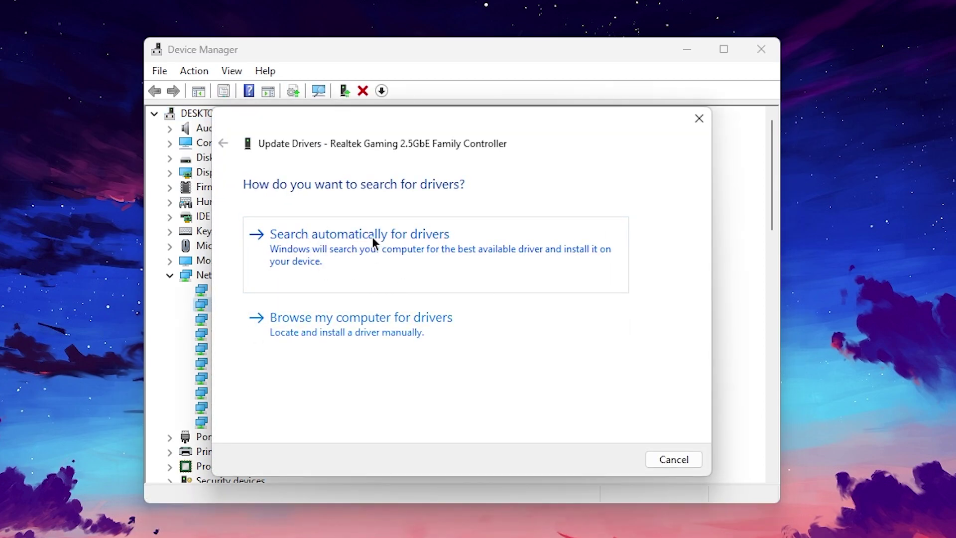
left_click(402, 238)
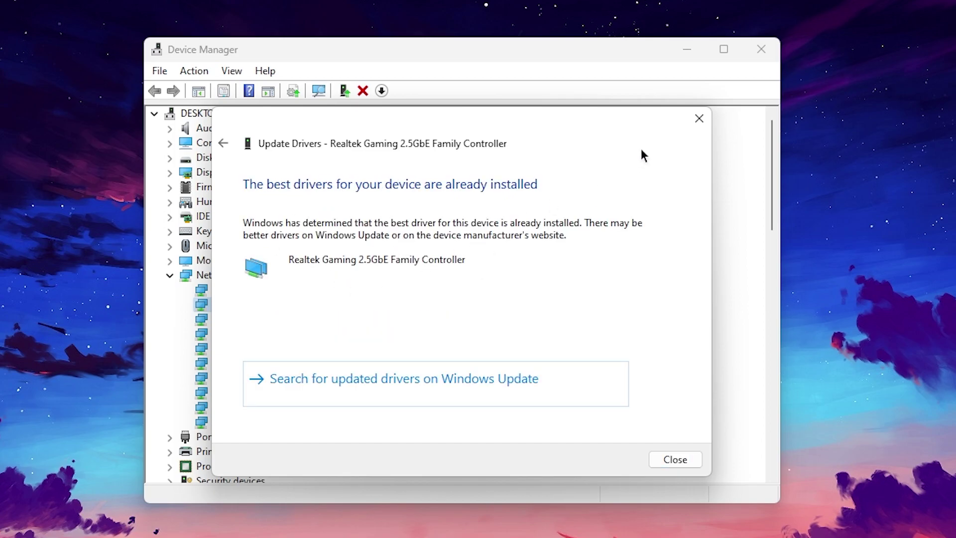
left_click(699, 118)
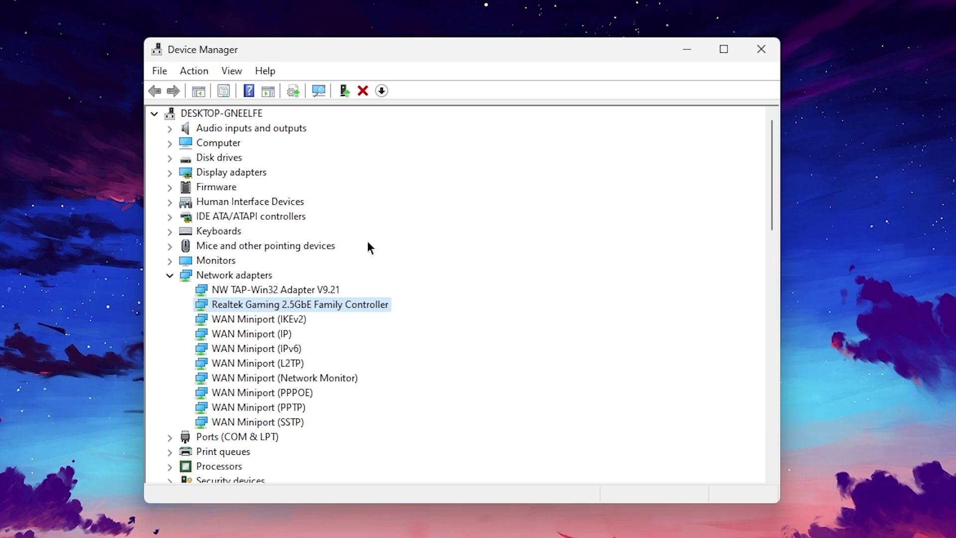
- Open the Realtek adapter's properties and turn off its power-saving shutoff under Power Management
right_click(310, 305)
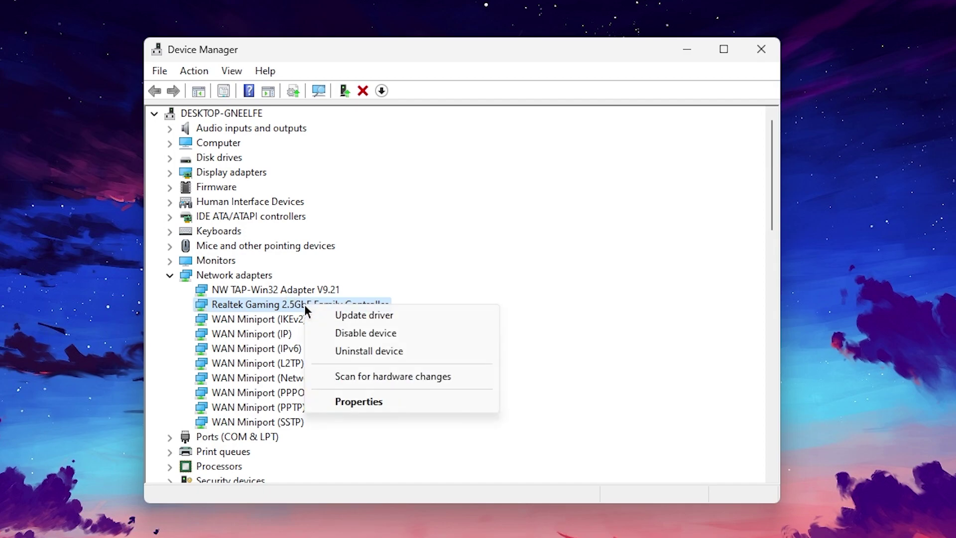
left_click(358, 402)
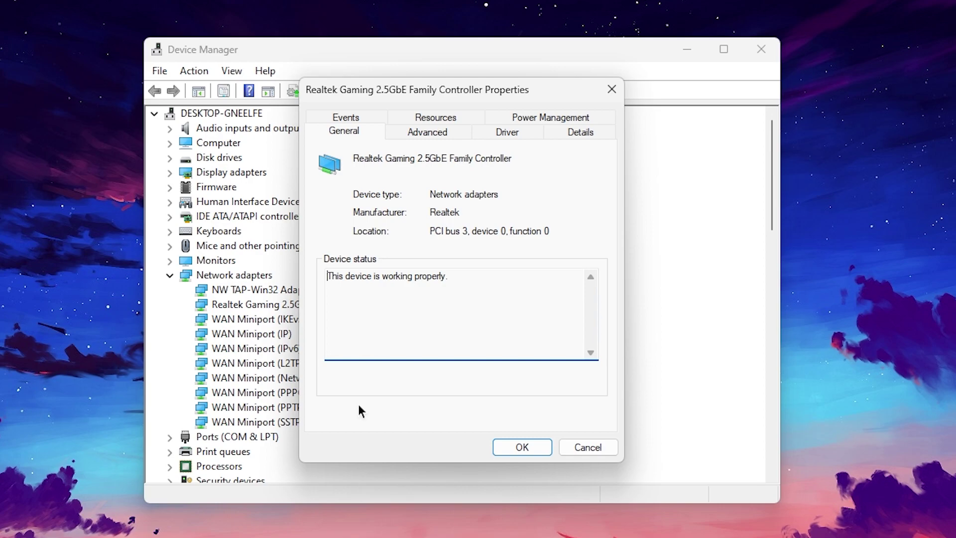
left_click(547, 118)
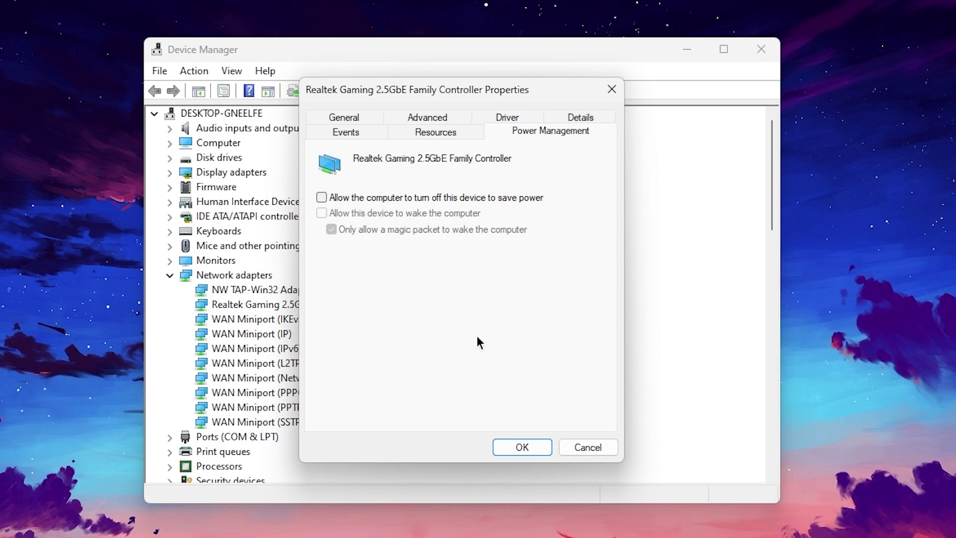
- Disable Energy-Efficient Ethernet and the Magic Packet and pattern-match wake options, then confirm with OK
left_click(425, 119)
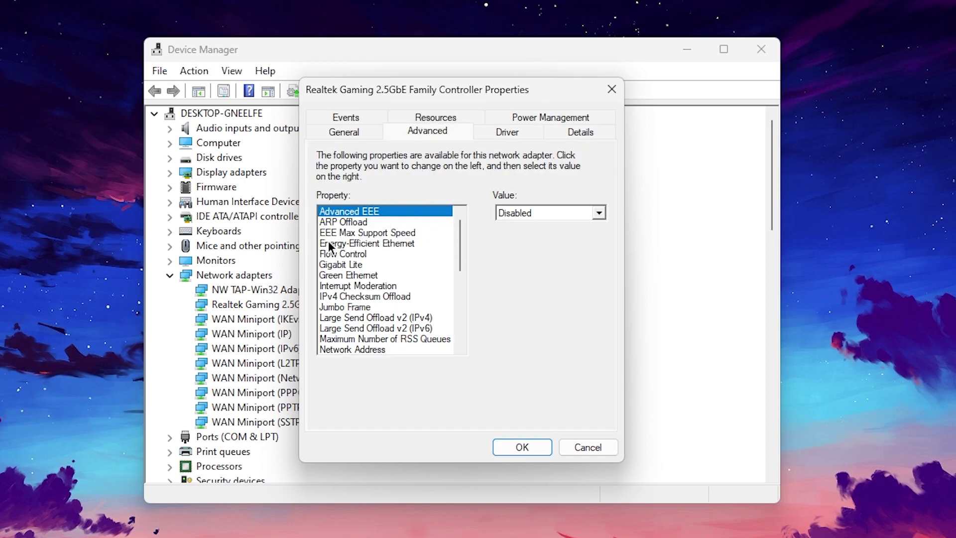
left_click(397, 243)
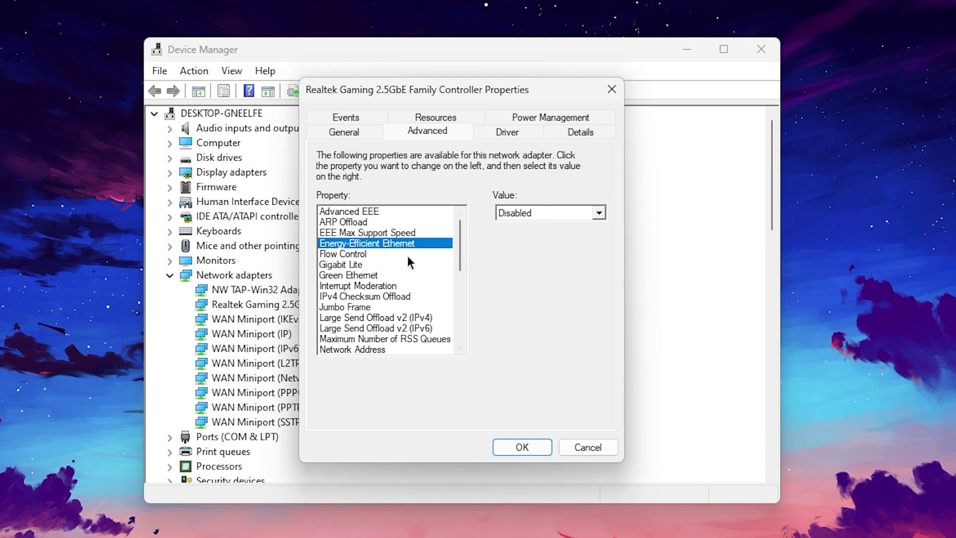
scroll(406, 258, "down", 6)
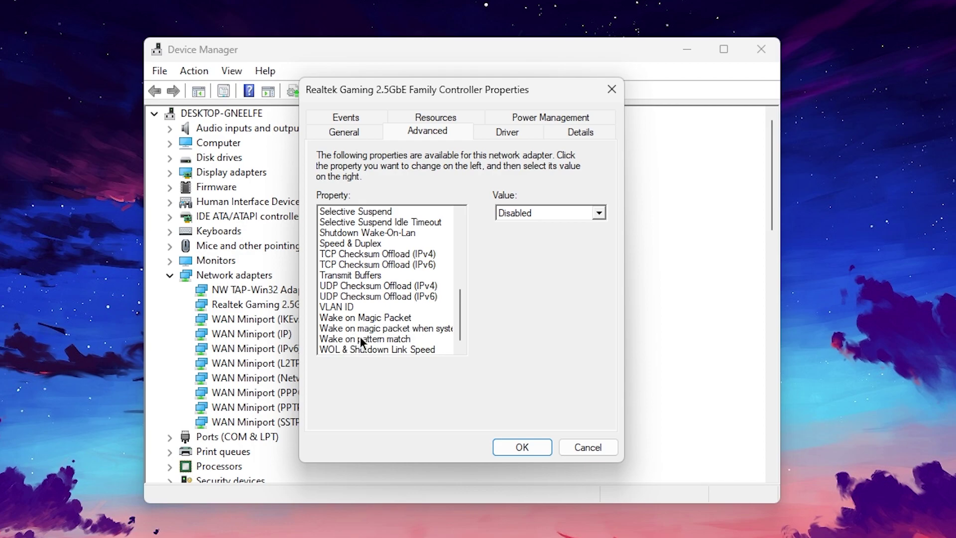
left_click(378, 319)
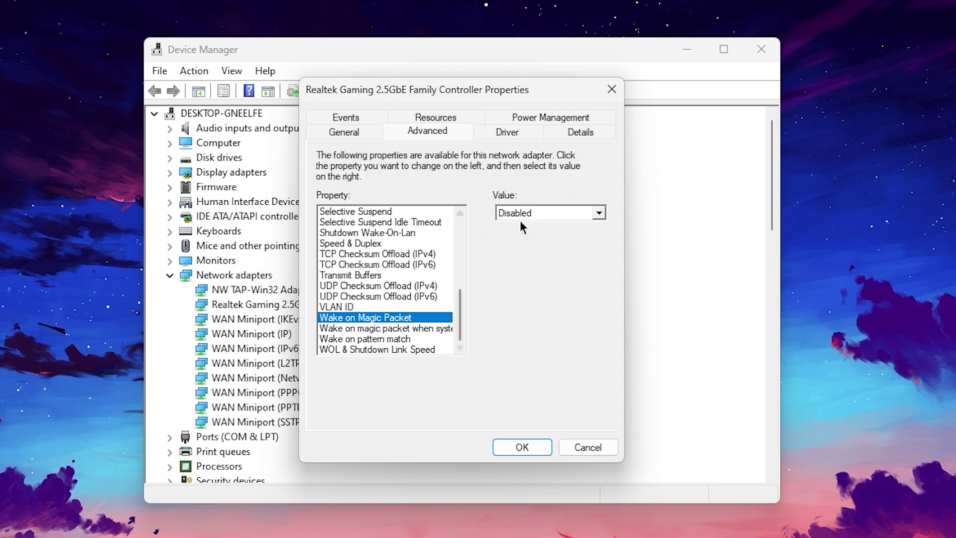
left_click(345, 328)
left_click(369, 338)
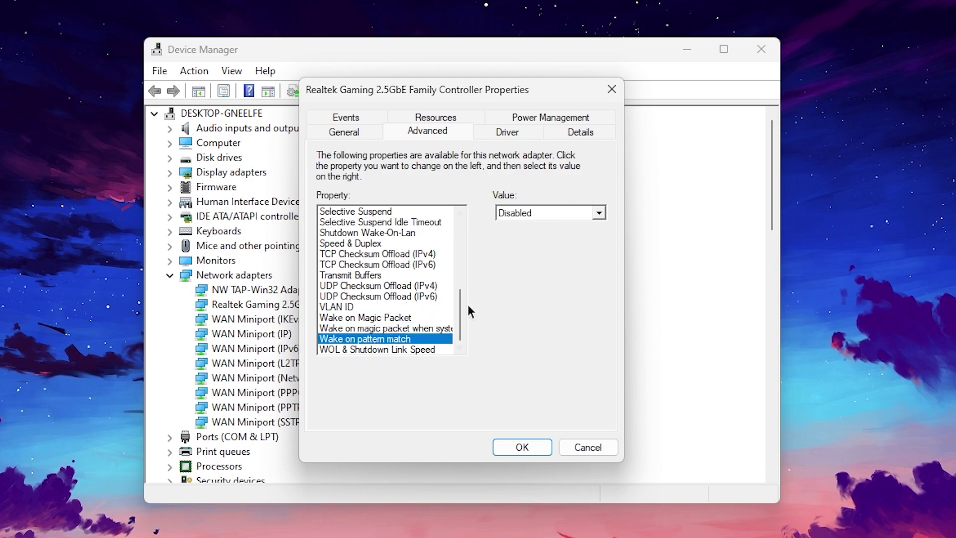
left_click(519, 447)
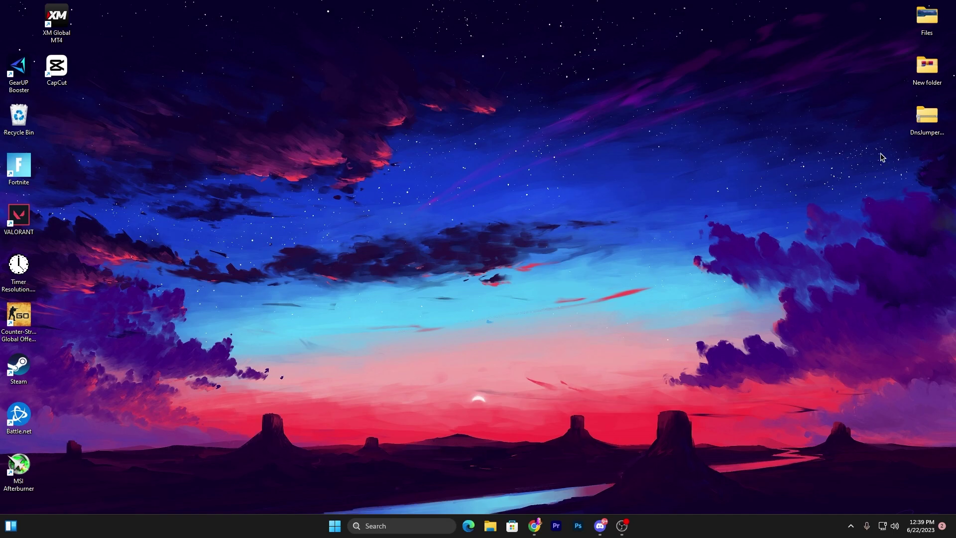
- Move the DnsJumper zip to the desktop centre and review the uptopacks article's DOWNLOAD section in Chrome
left_click_drag(926, 119, 513, 177)
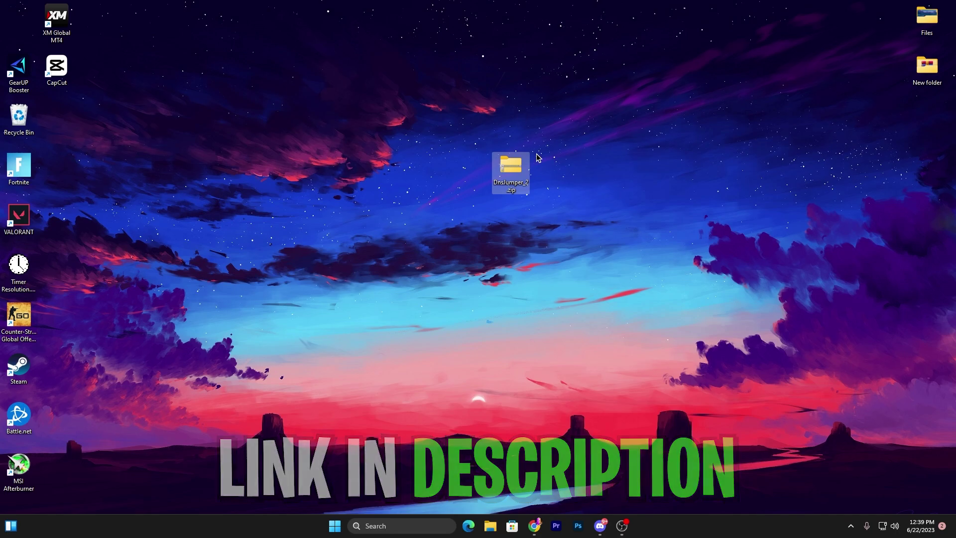
left_click(534, 526)
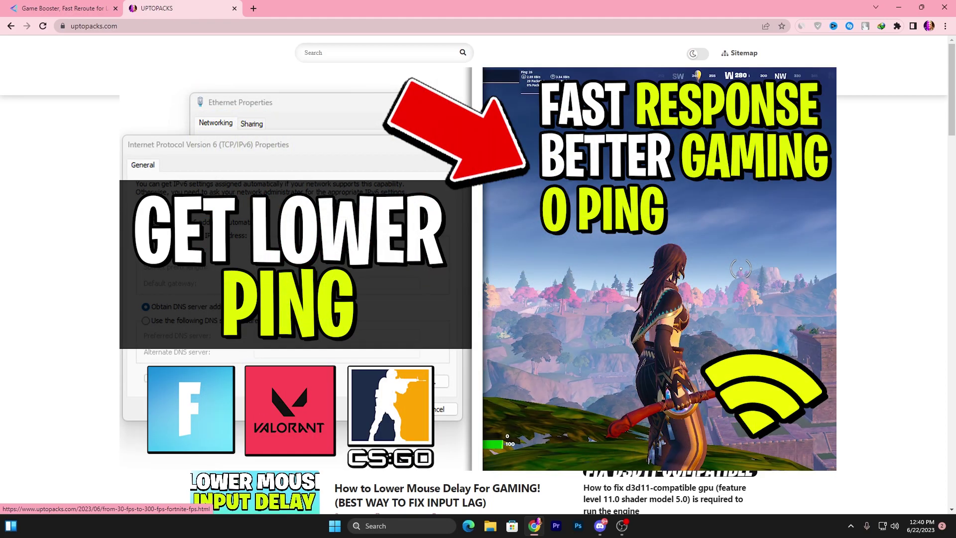
scroll(362, 372, "down", 10)
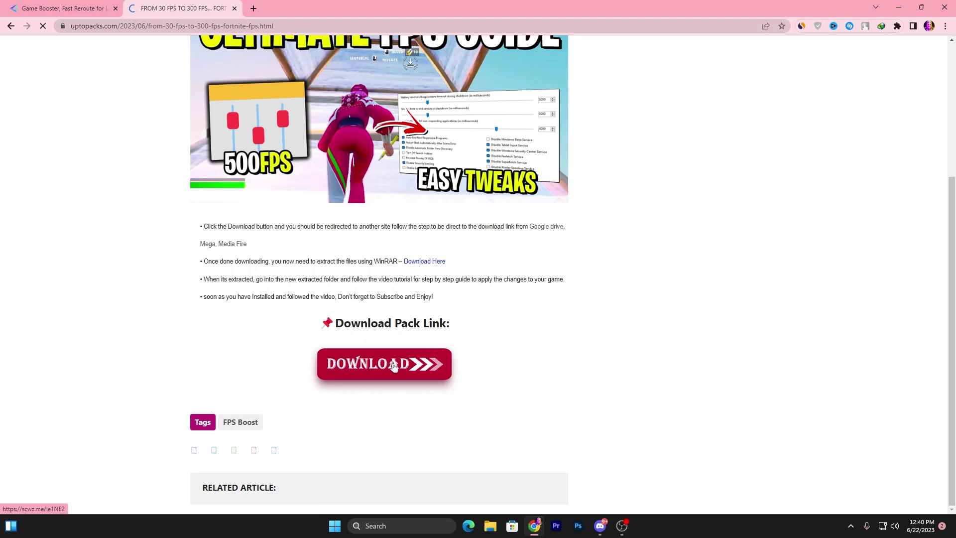
left_click(899, 7)
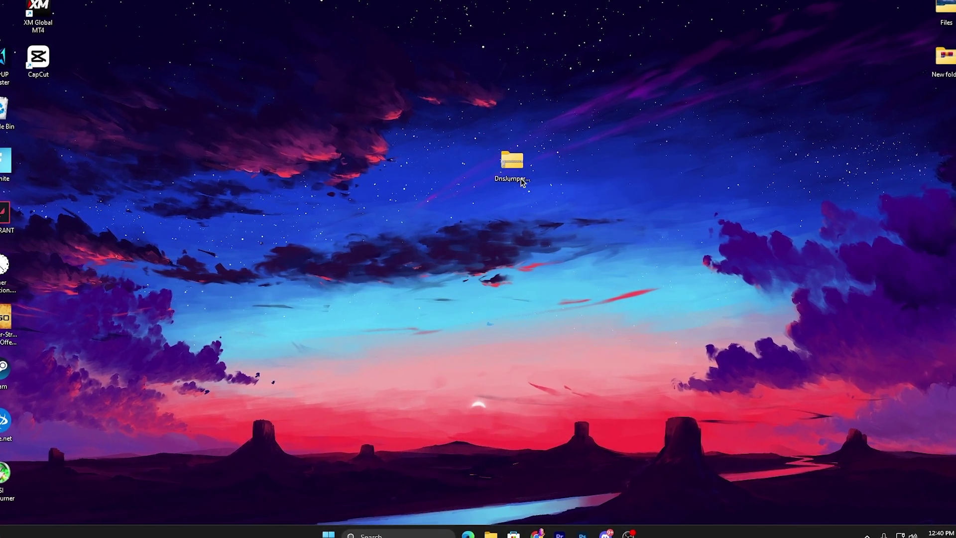
- Extract the DnsJumper zip and launch DnsJumper.exe from the extracted folder
right_click(513, 159)
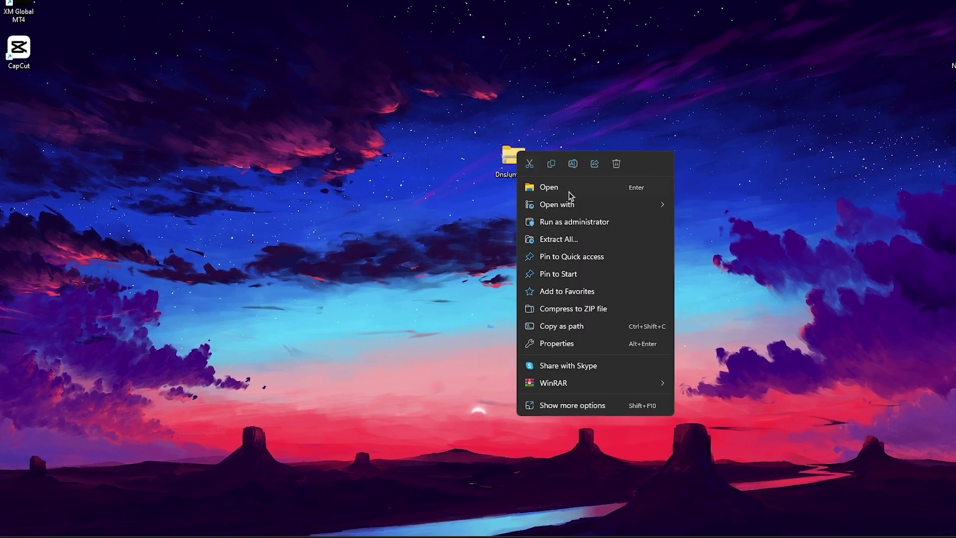
left_click(577, 242)
left_click(581, 372)
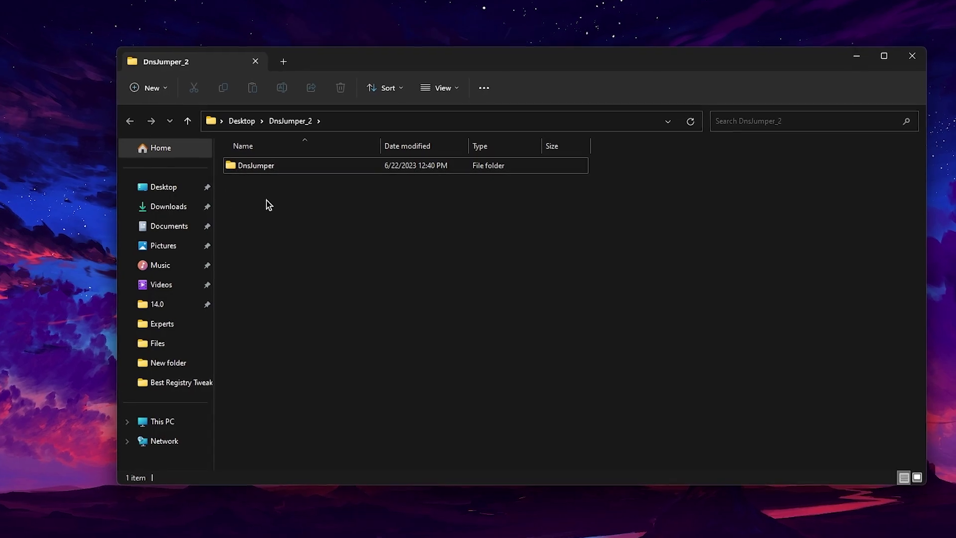
left_click(279, 169)
double_click(279, 170)
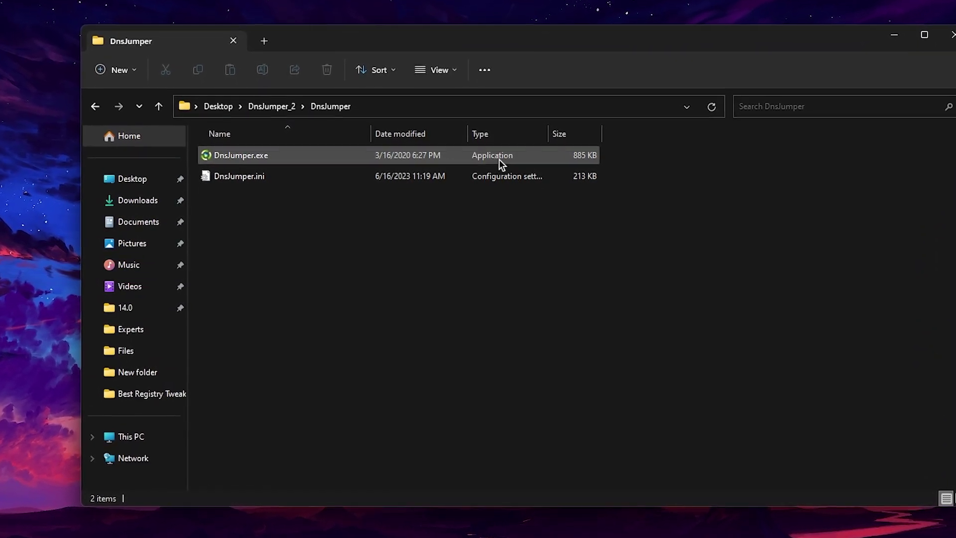
double_click(241, 154)
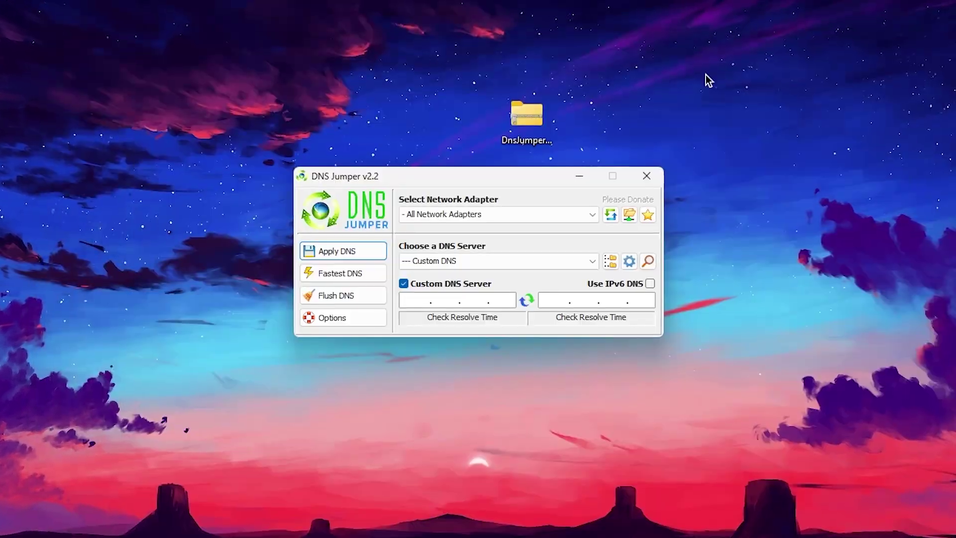
- Run DNS Jumper's fastest DNS test and apply the winner, Google Public DNS (8.8.8.8 / 8.8.4.4, 2 ms)
left_click_drag(402, 172, 429, 62)
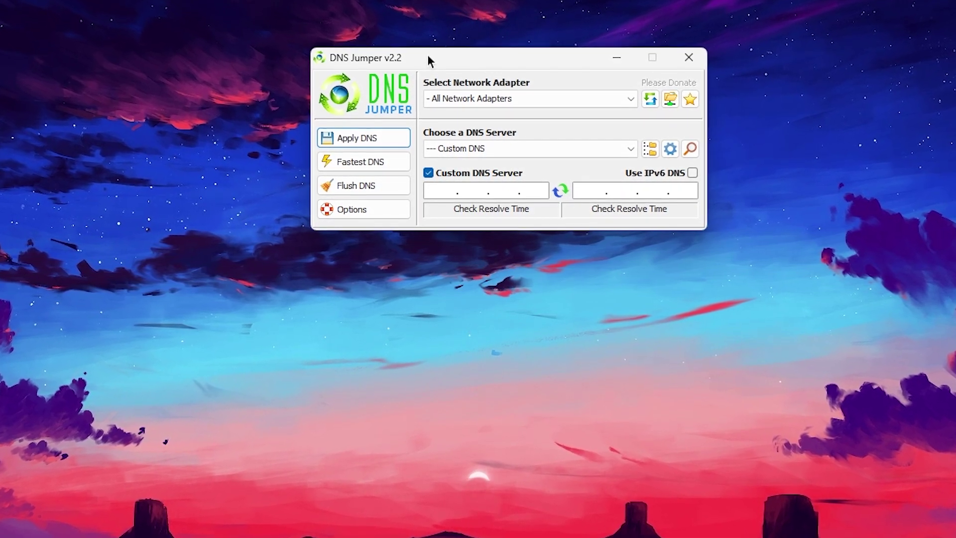
left_click(342, 159)
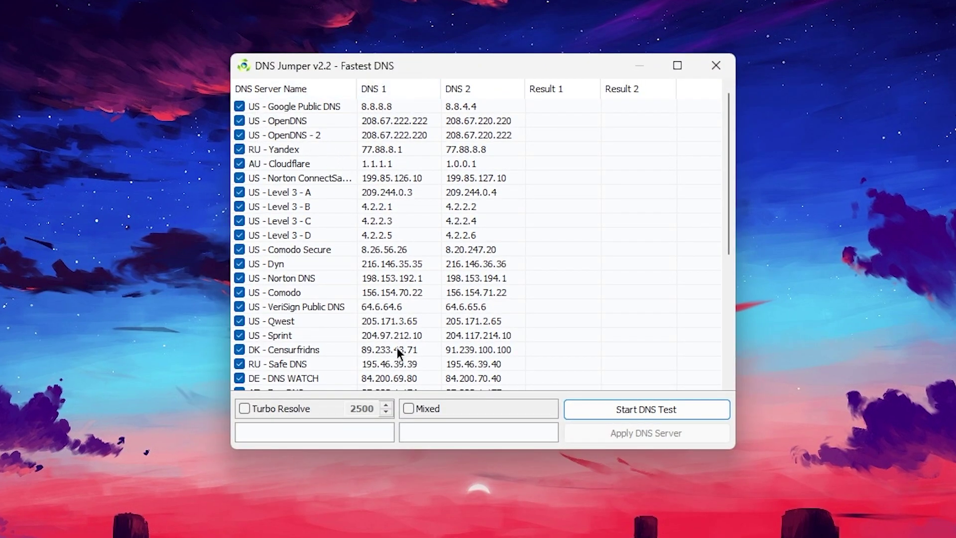
left_click(646, 409)
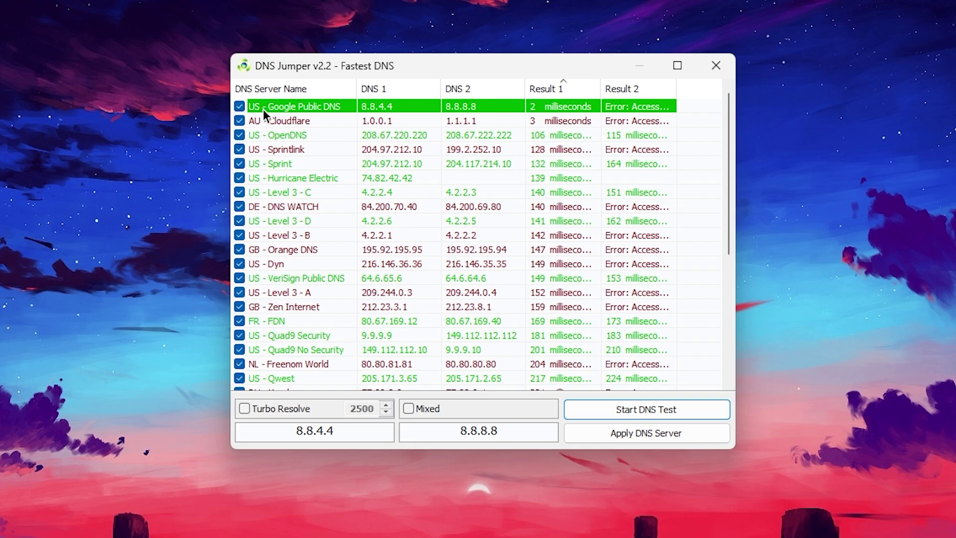
right_click(333, 102)
left_click(392, 113)
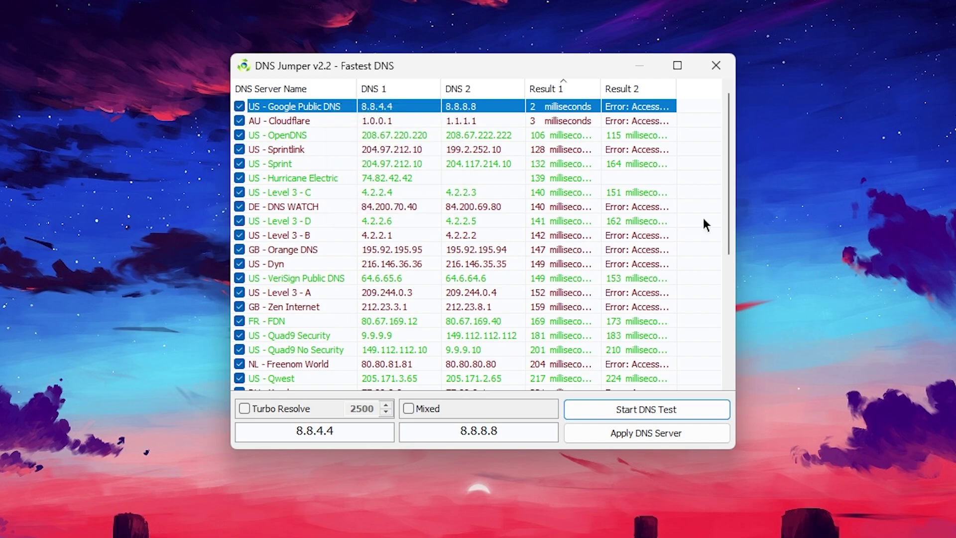
left_click(716, 66)
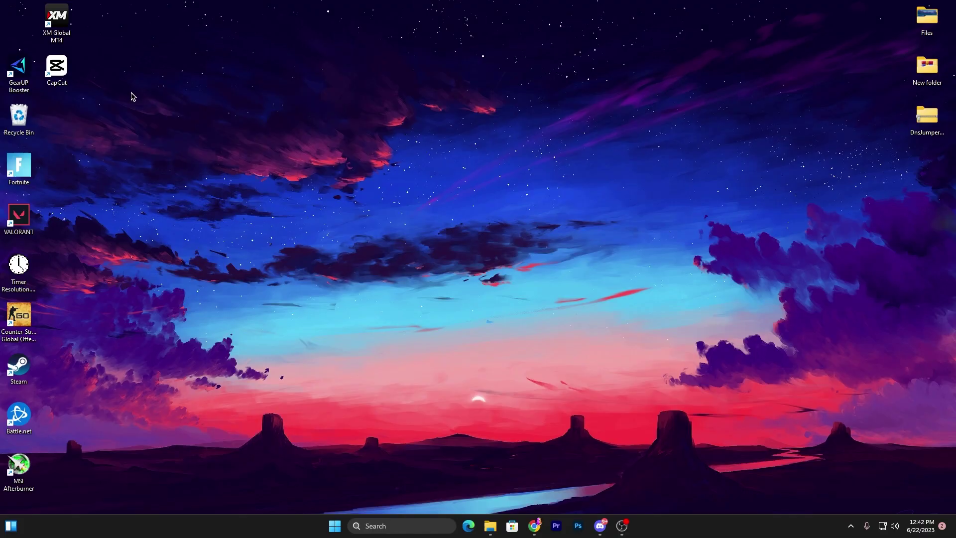
- Move the GearUP Booster shortcut to mid-desktop and view the GearUP Booster homepage tab in Chrome
left_click_drag(19, 69, 473, 172)
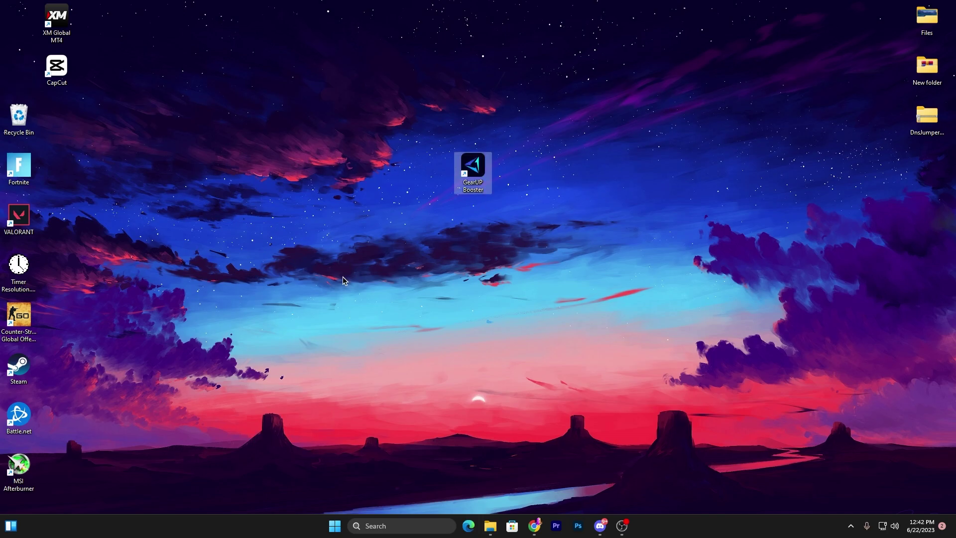
left_click(534, 526)
left_click(60, 8)
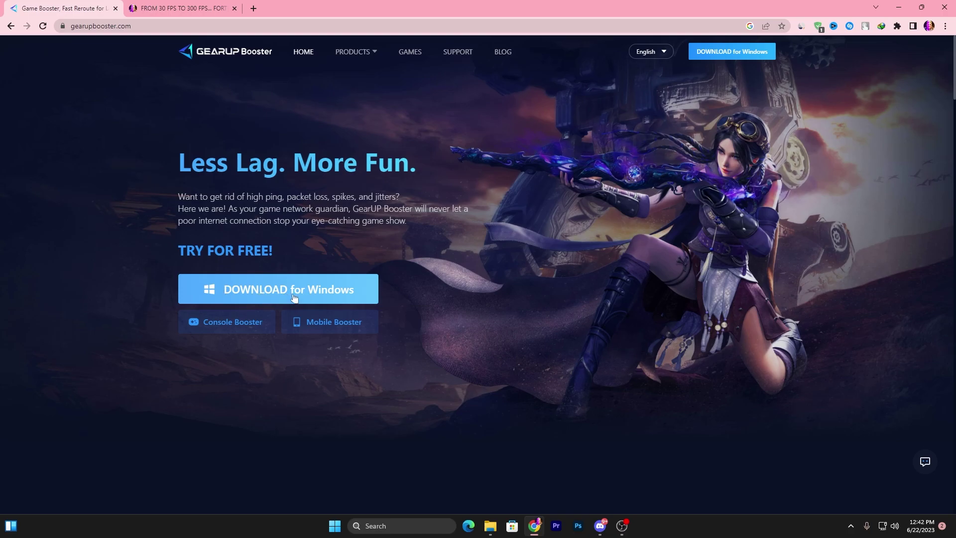
left_click(905, 6)
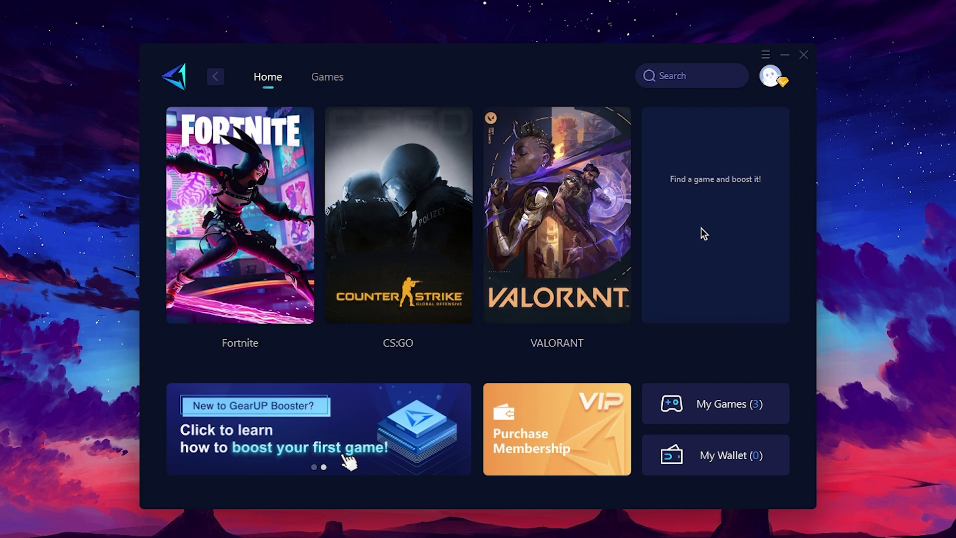
left_click(334, 79)
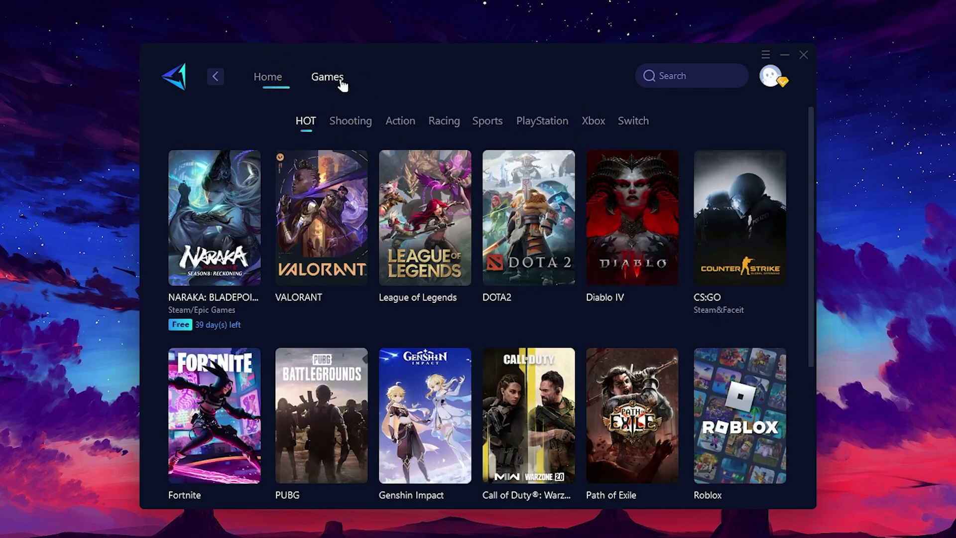
scroll(409, 288, "down", 3)
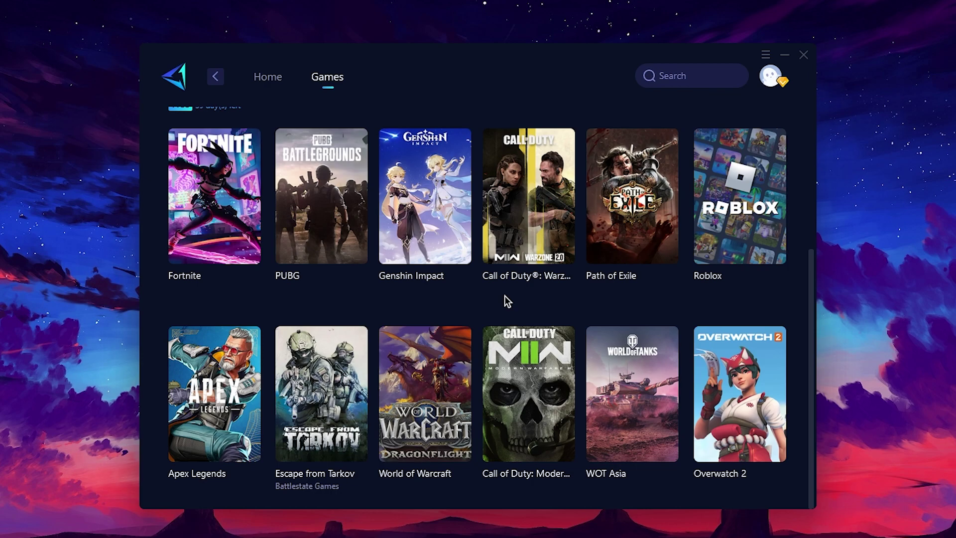
scroll(504, 296, "up", 3)
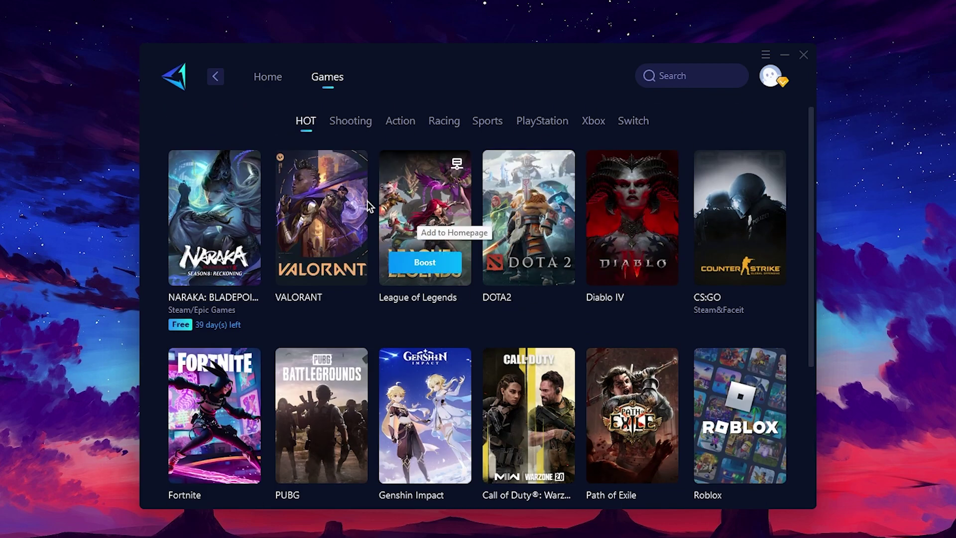
left_click(267, 80)
mouse_move(281, 223)
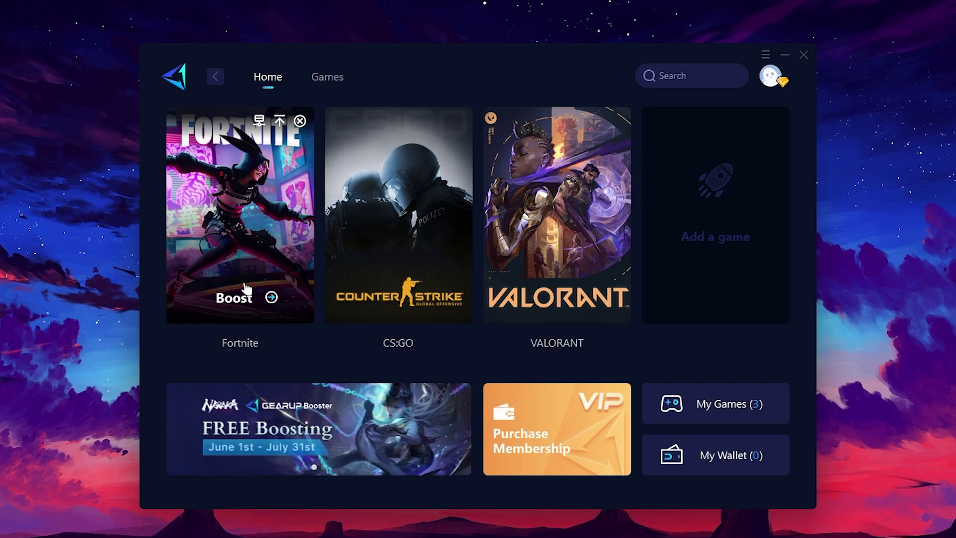
mouse_move(384, 262)
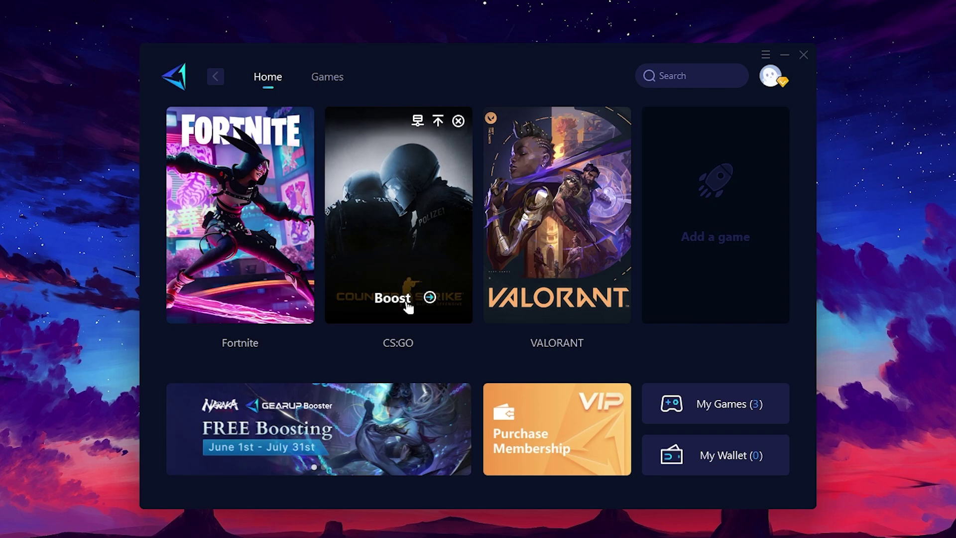
mouse_move(591, 302)
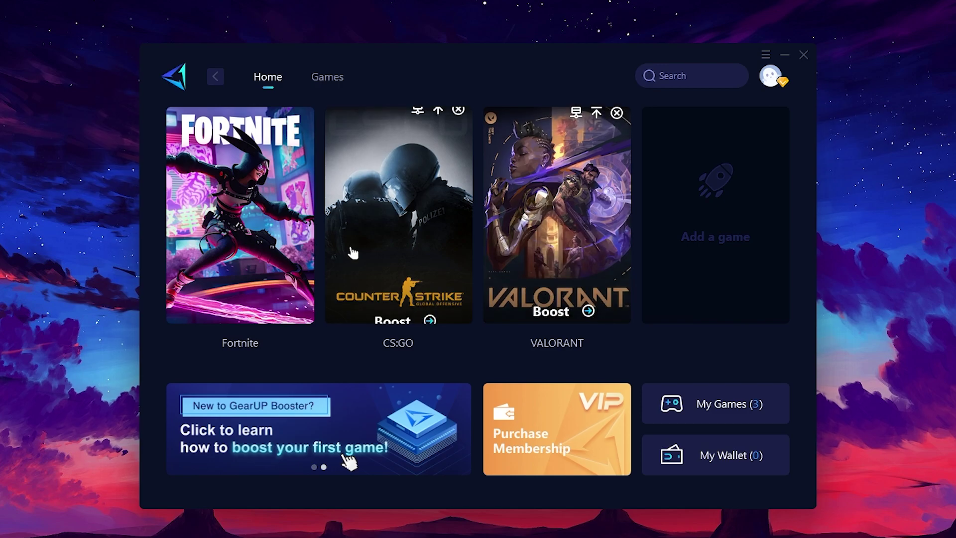
mouse_move(256, 242)
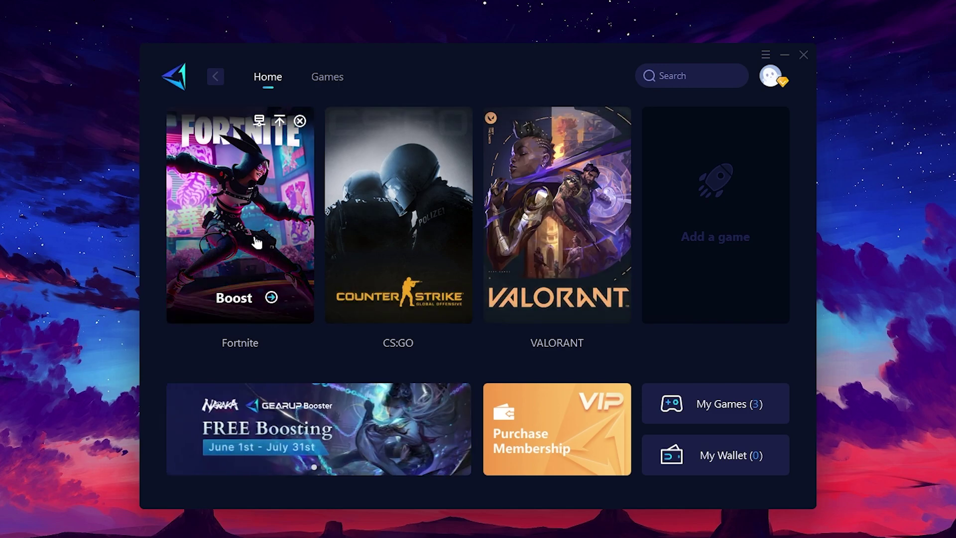
mouse_move(373, 209)
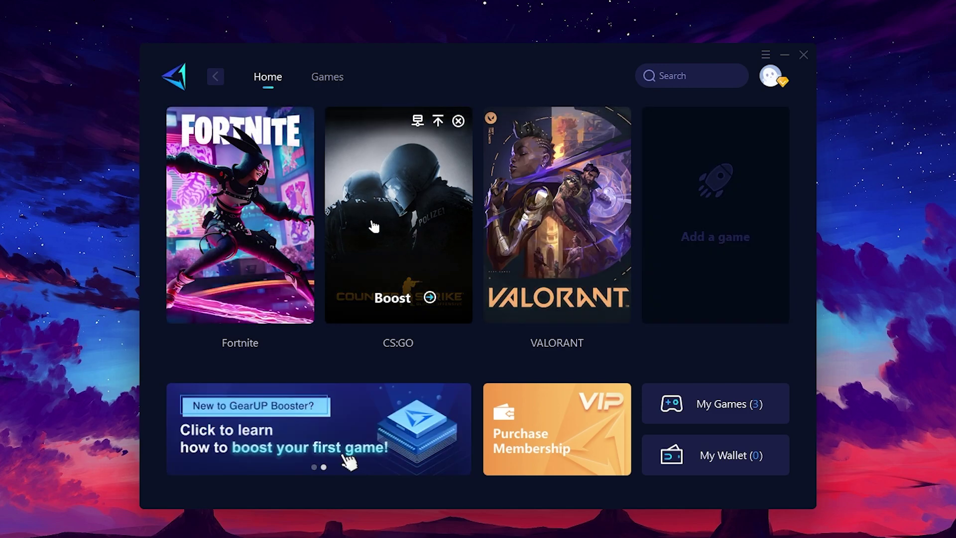
mouse_move(774, 79)
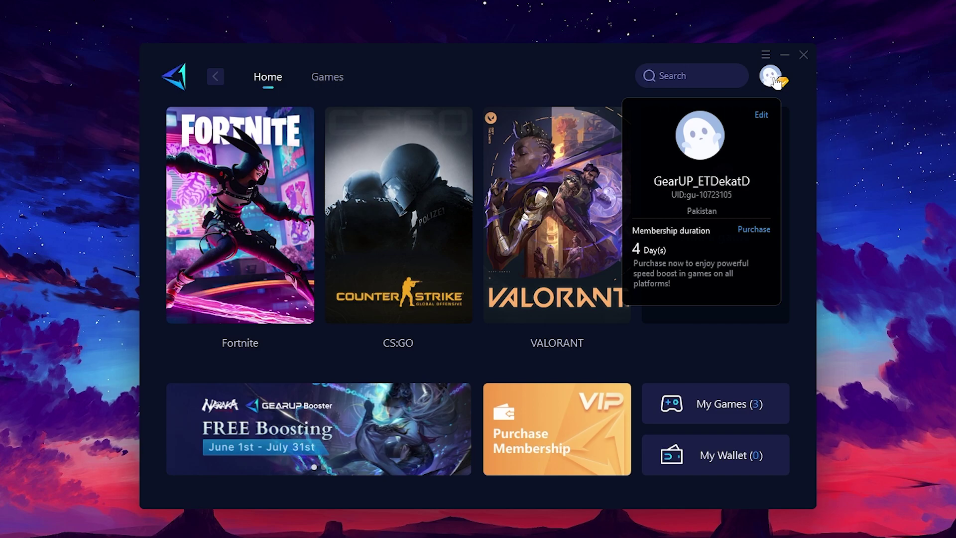
- Boost Fortnite, checking the region list but keeping the Middle East UAE 207 server
left_click(255, 297)
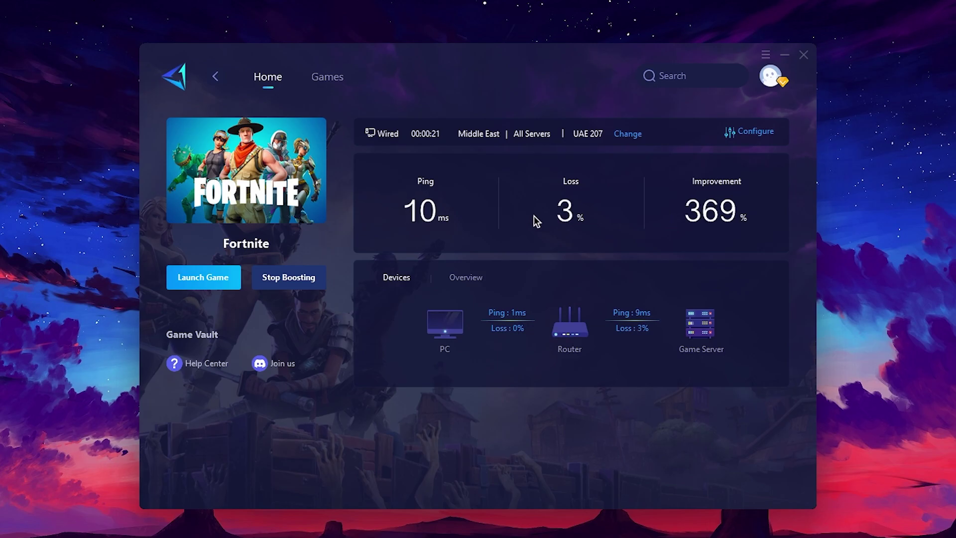
left_click(639, 134)
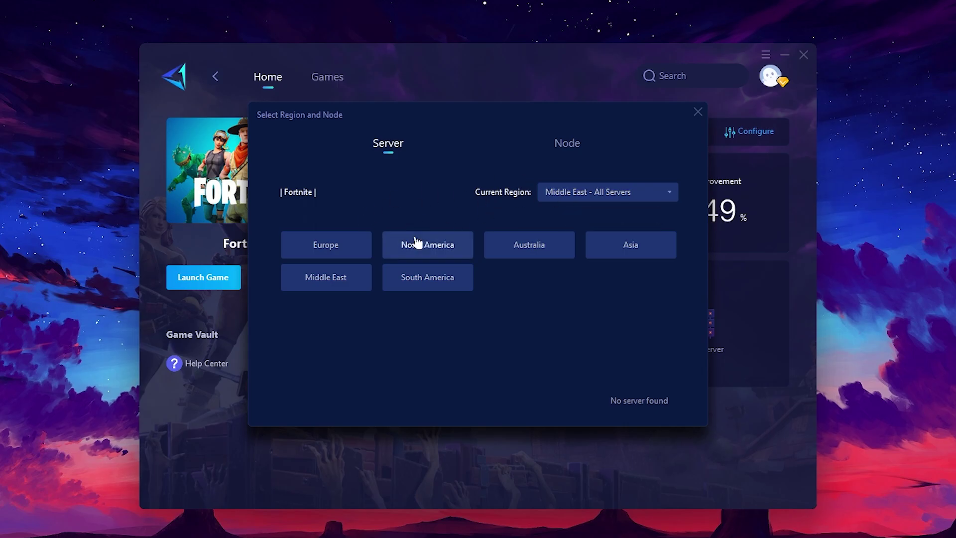
left_click(697, 112)
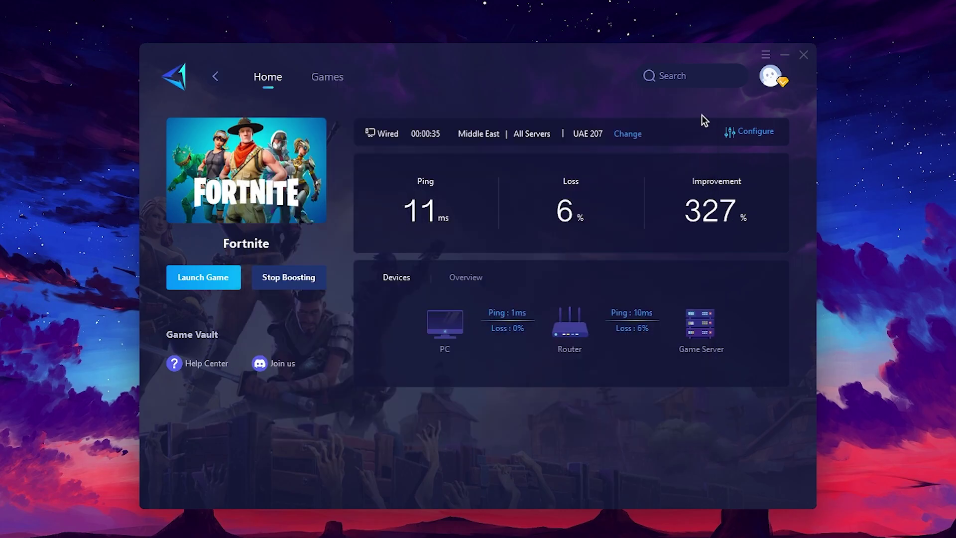